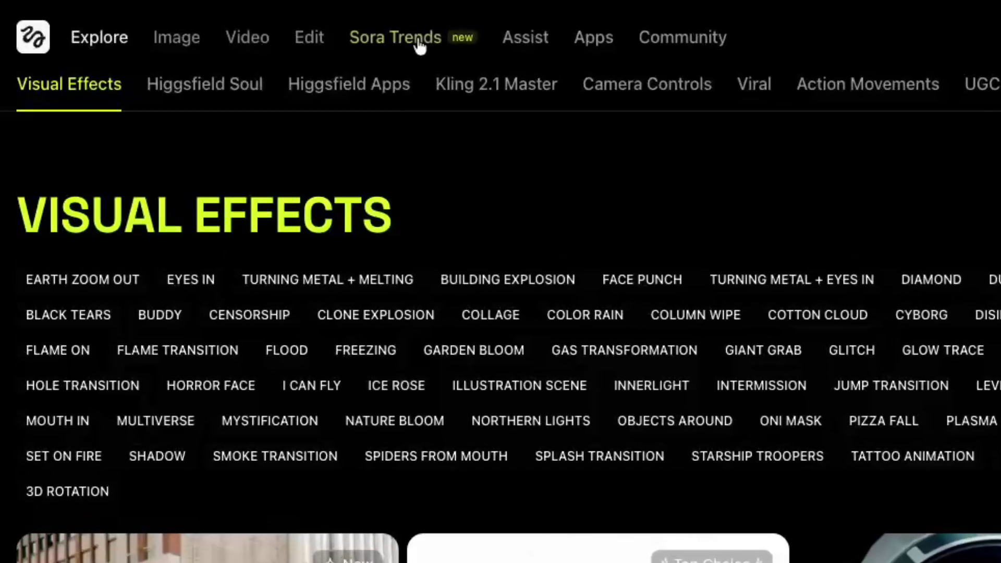
Step: Open Sora 2 Trends, try the Reels, YouTube and TikTok platforms, and bring up Visuals & Sound
click(421, 41)
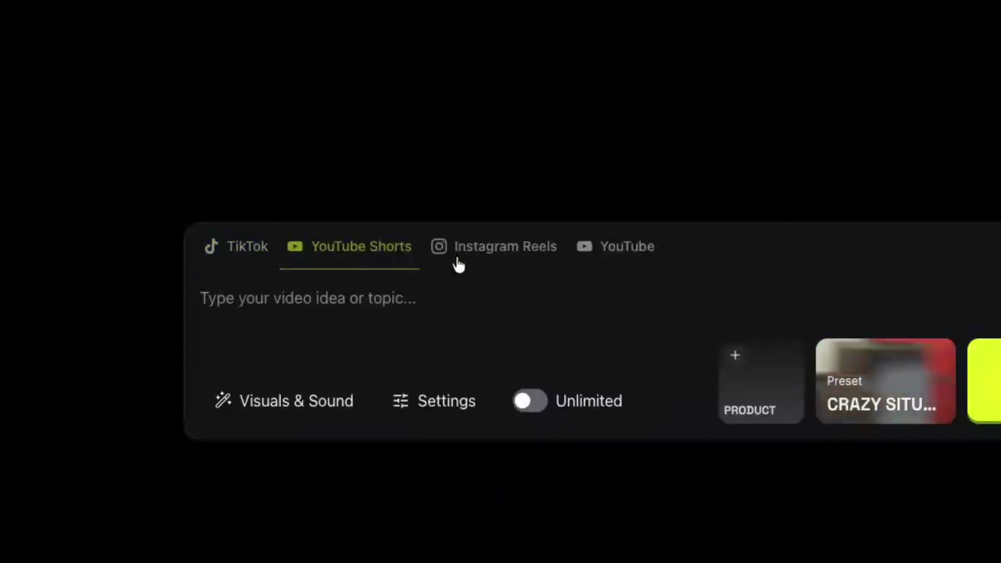
click(526, 256)
click(611, 259)
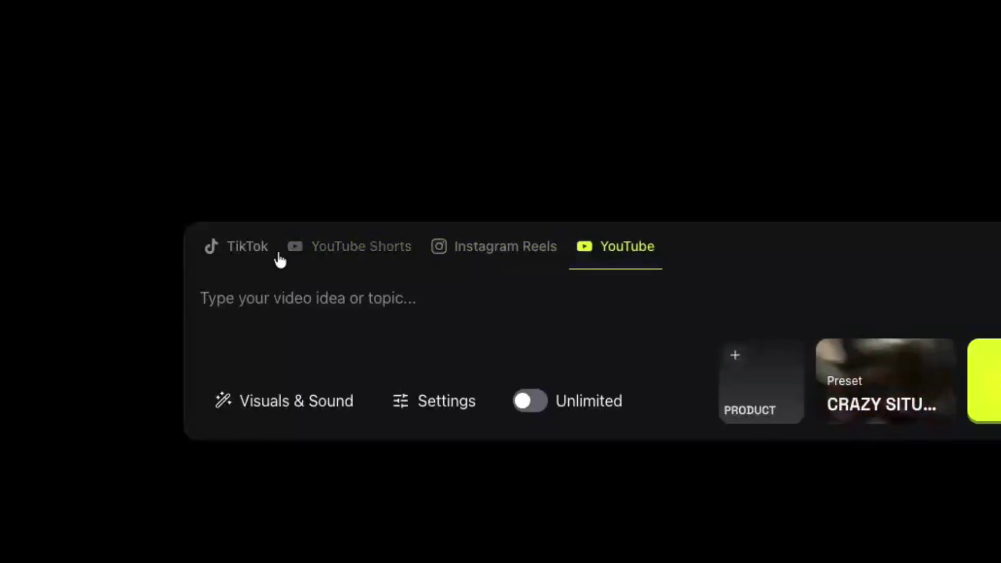
click(251, 255)
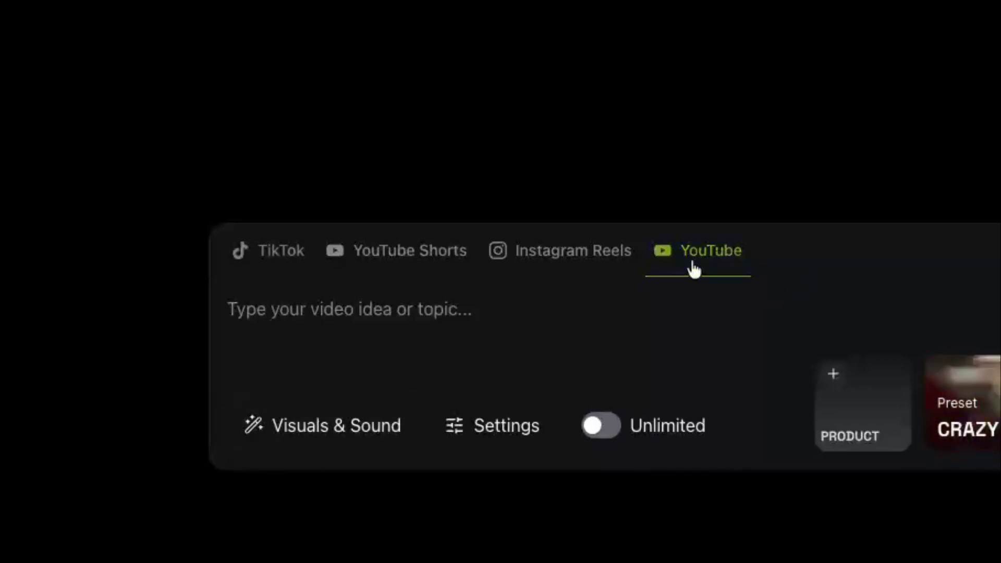
click(329, 428)
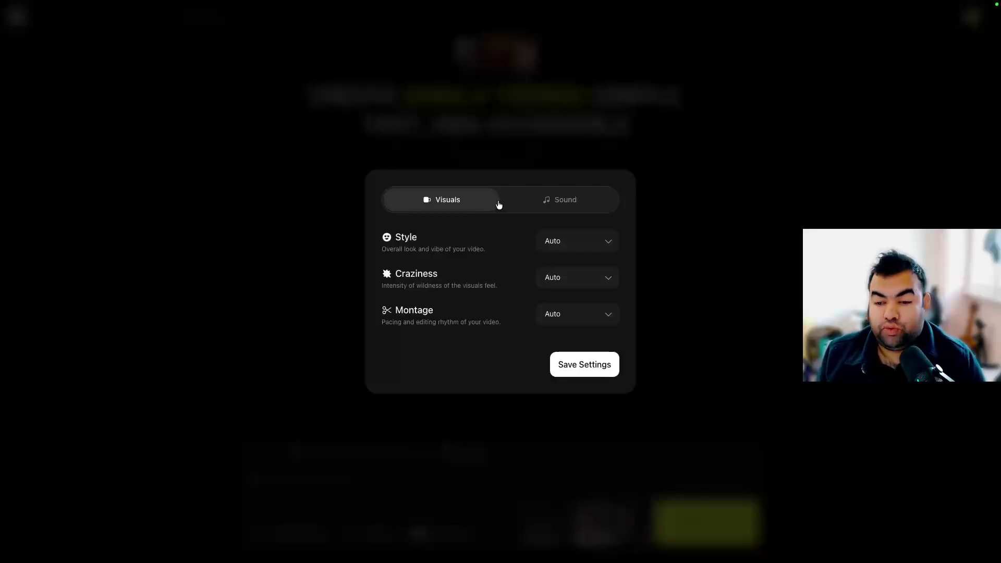
Step: Try the Realistic and Custom video styles, then set Style back to Auto
click(601, 246)
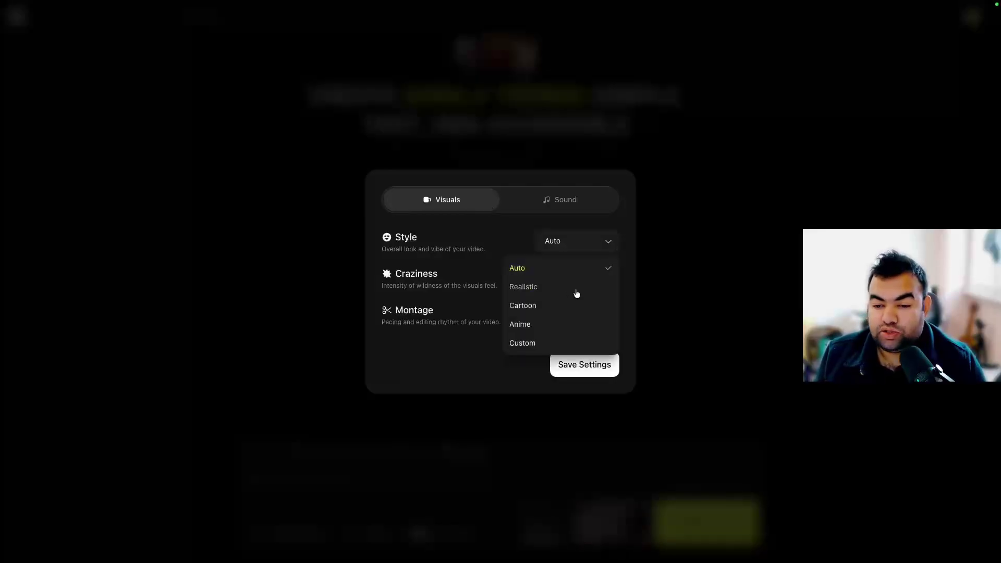
click(541, 290)
click(592, 245)
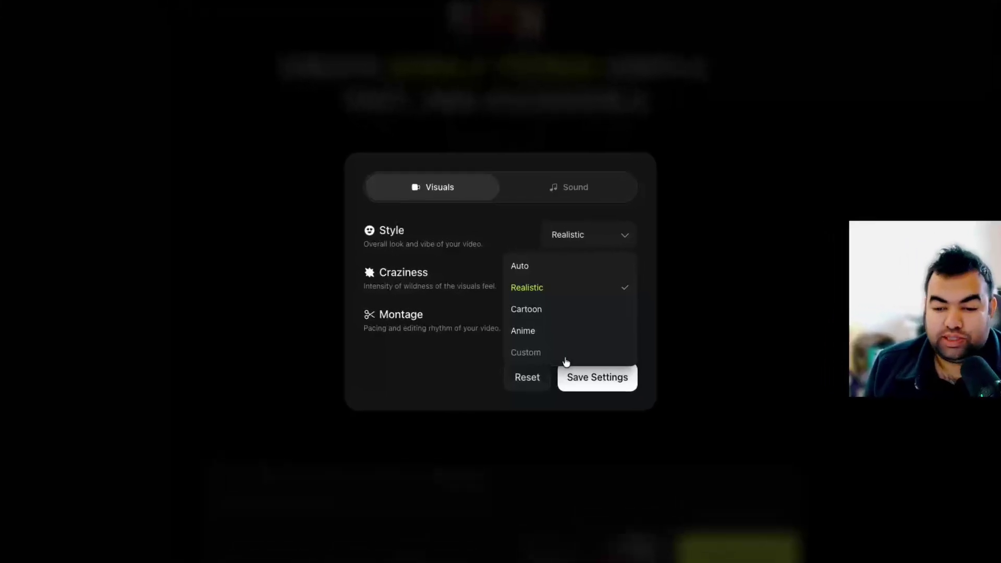
click(568, 363)
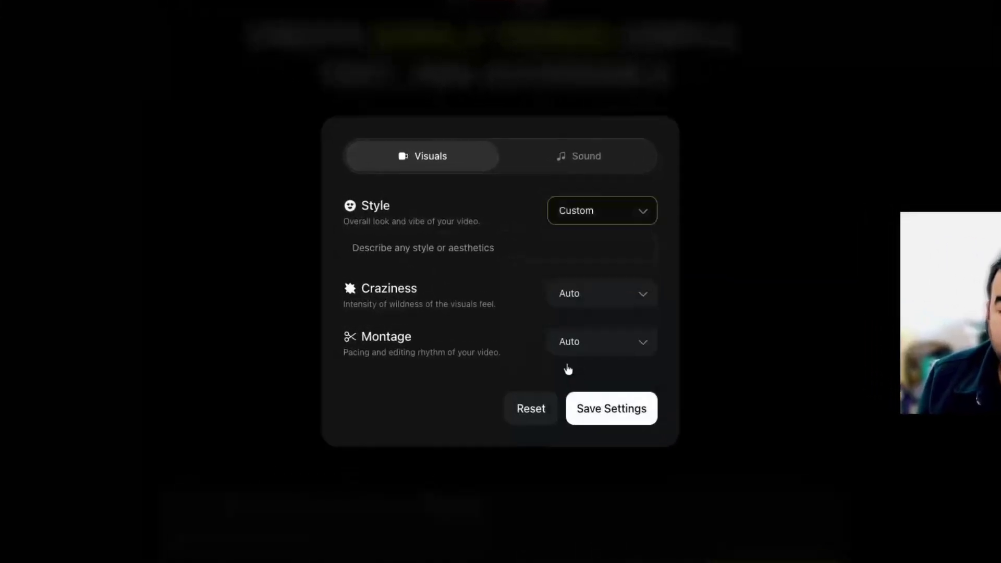
click(645, 219)
click(589, 240)
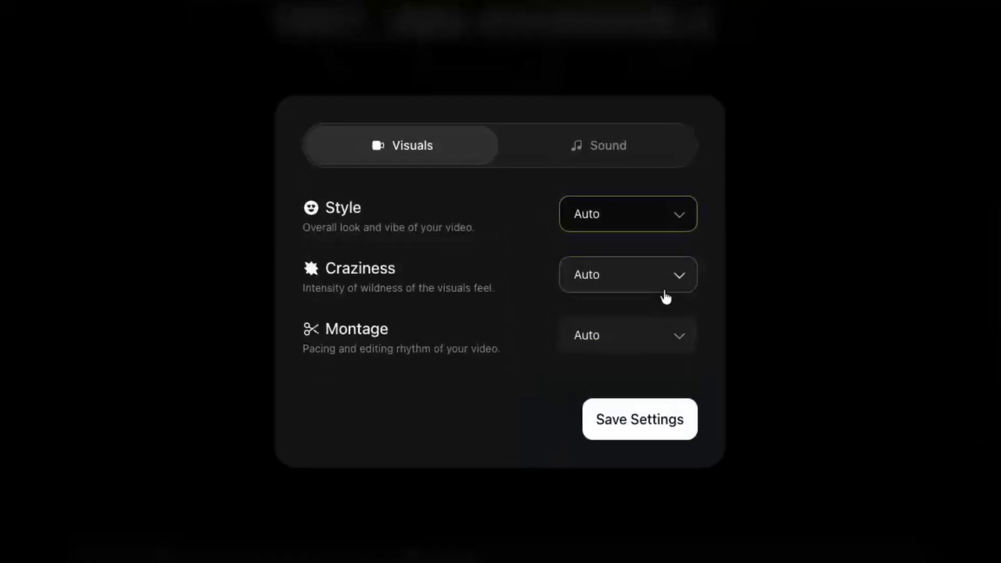
Step: Keep Craziness on Auto, review the Montage pacing options, and move to Sound settings
click(651, 277)
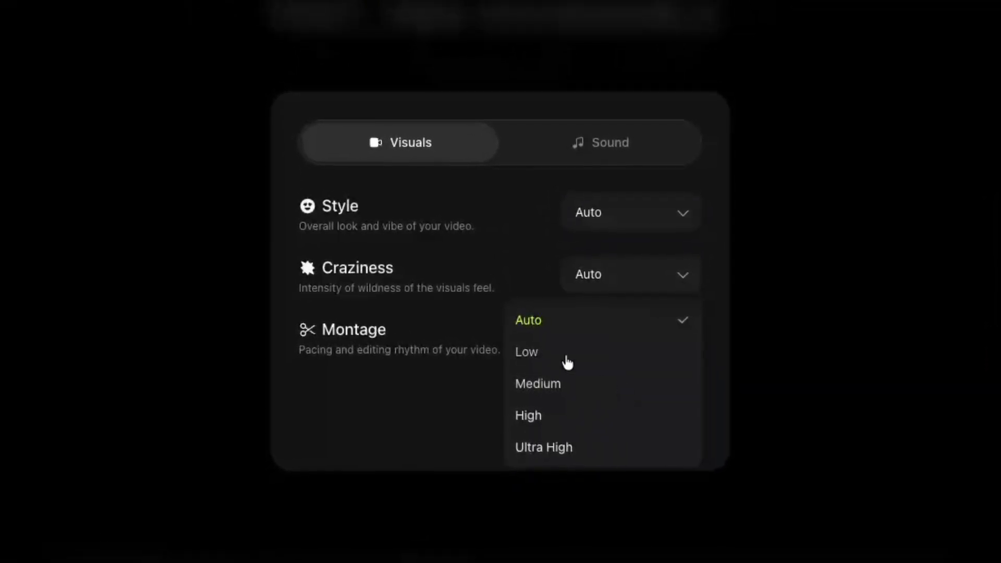
click(448, 421)
click(627, 349)
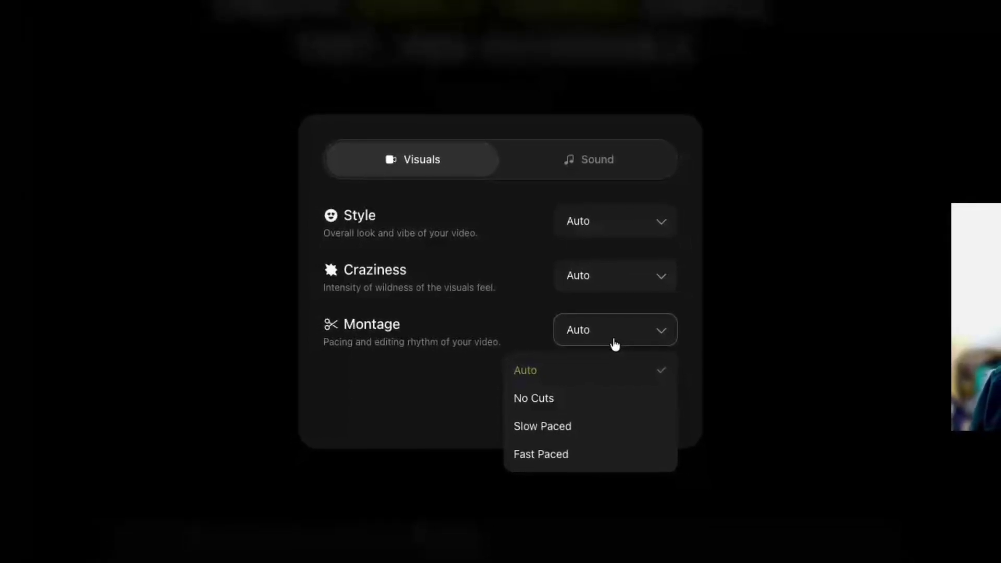
click(588, 177)
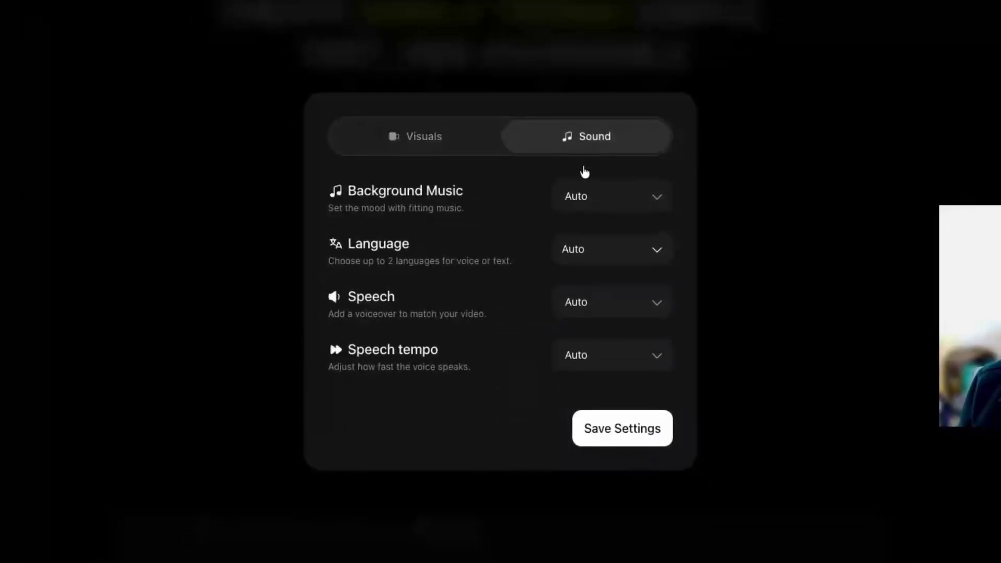
Step: Try Custom background music, then keep Background Music, Language and Speech all on Auto
click(613, 211)
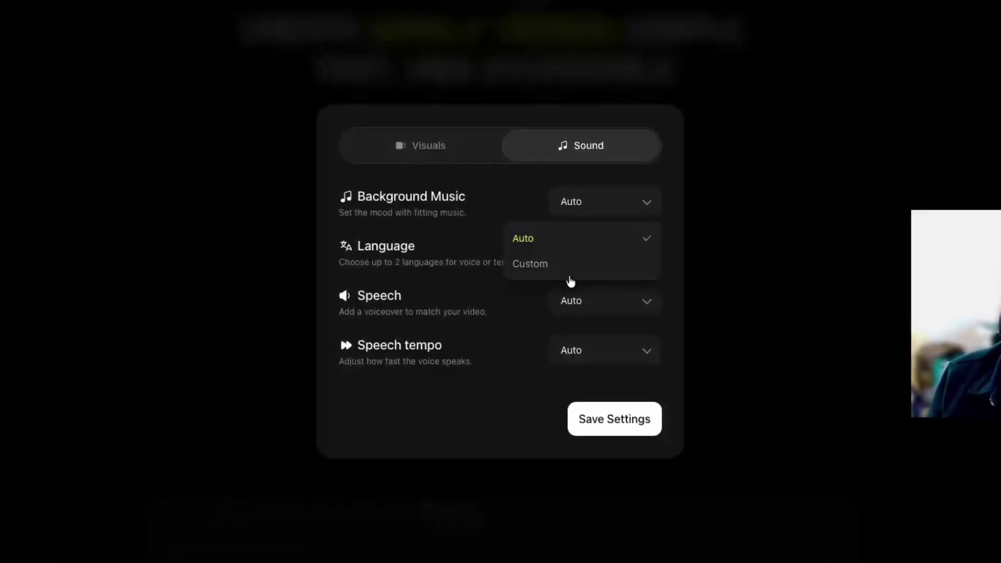
click(609, 271)
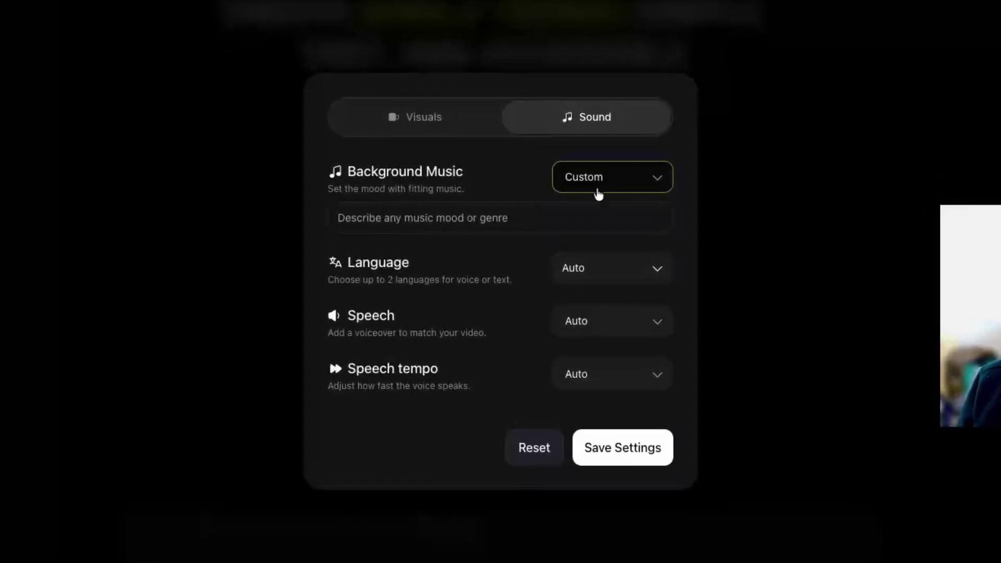
click(555, 189)
click(551, 207)
click(625, 254)
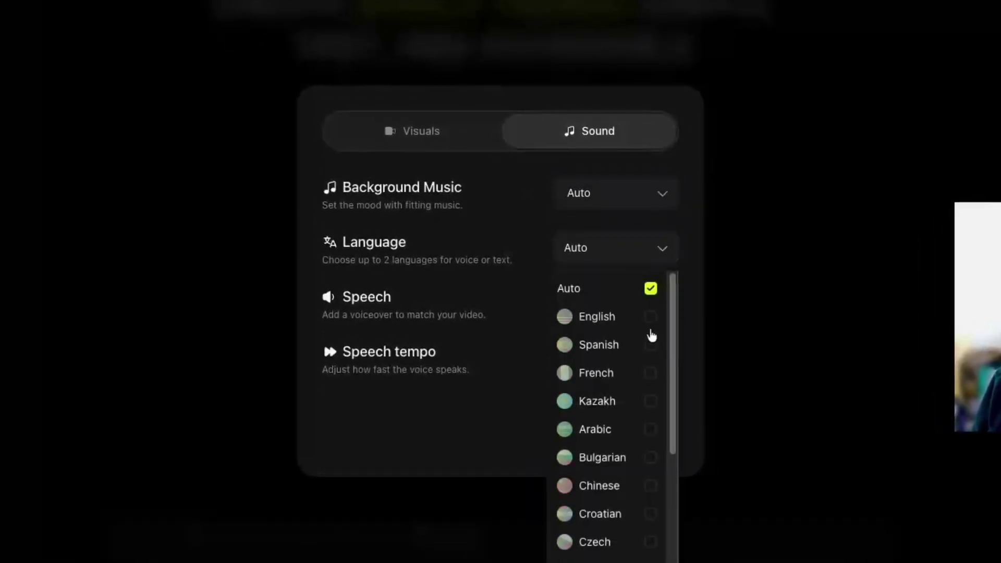
scroll(610, 417, down, 10)
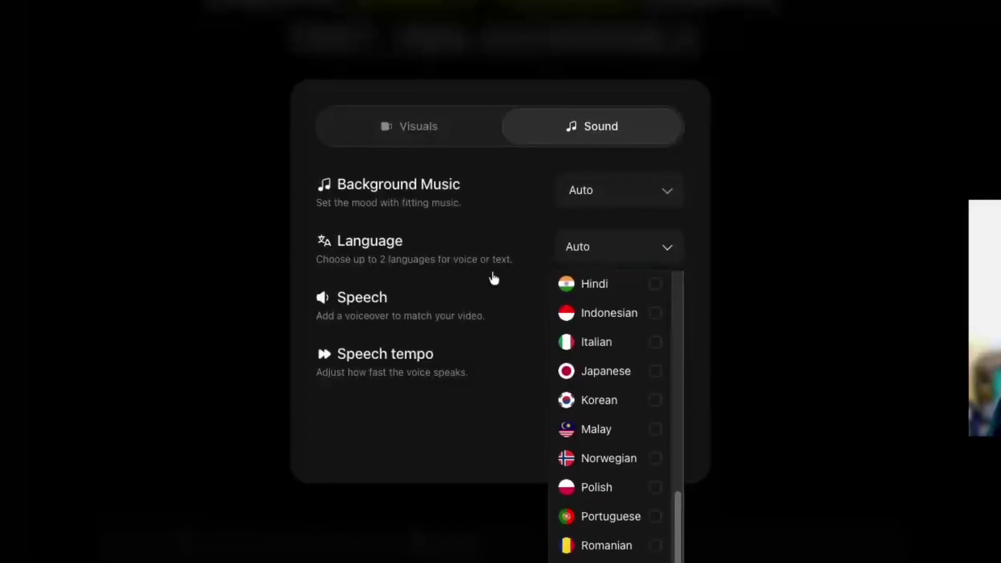
click(519, 296)
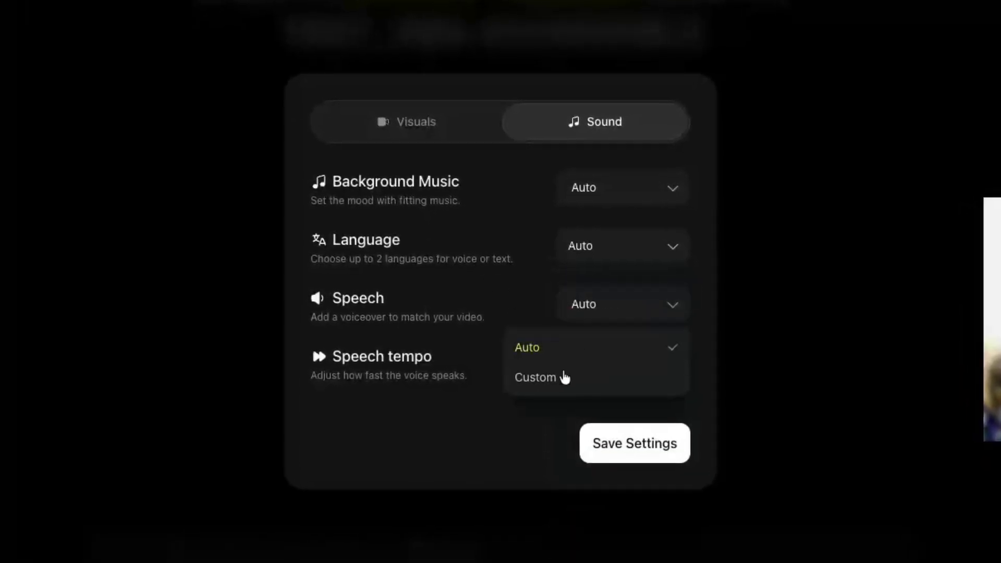
click(451, 308)
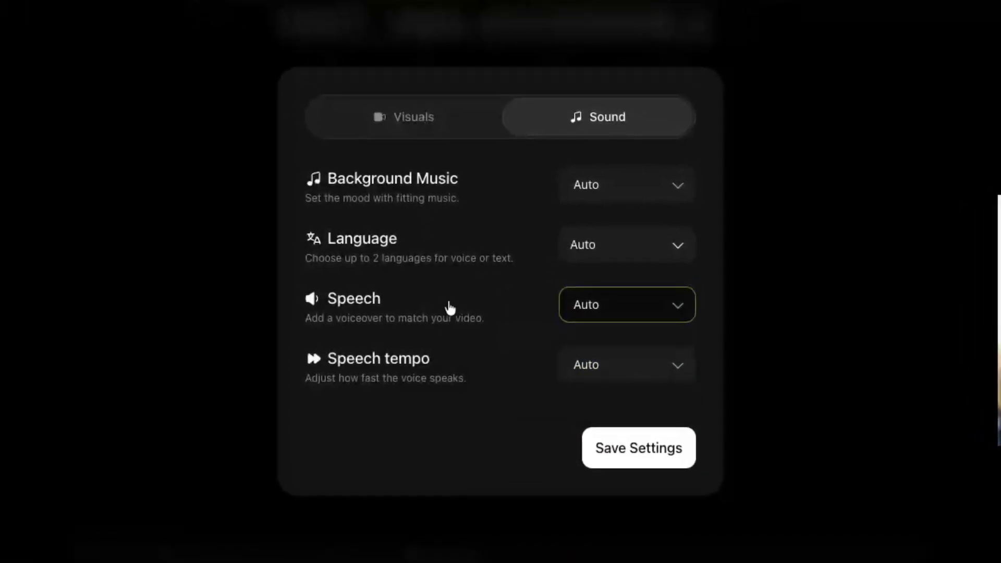
Step: Keep Speech tempo on Auto and save the visuals and sound settings
click(655, 376)
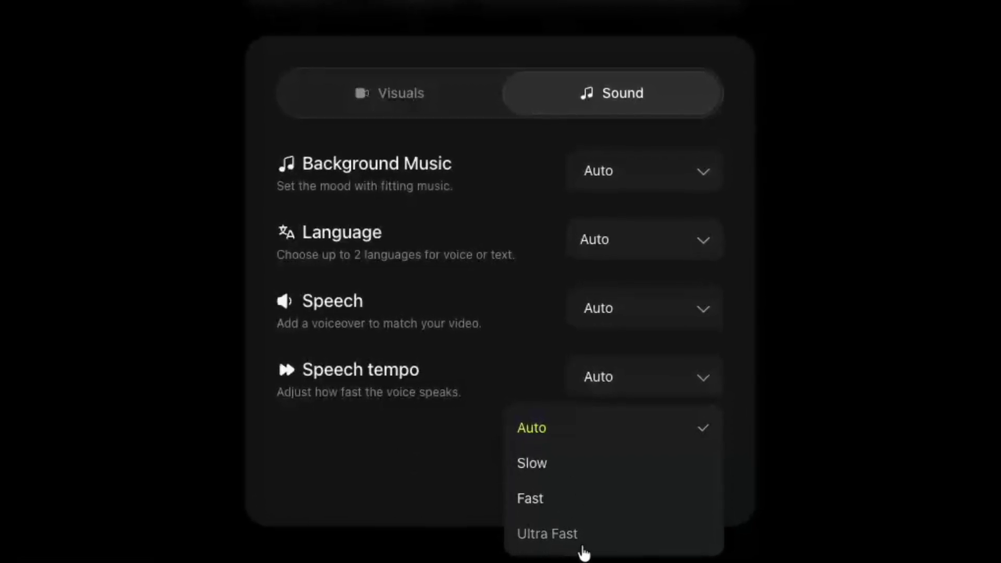
click(489, 294)
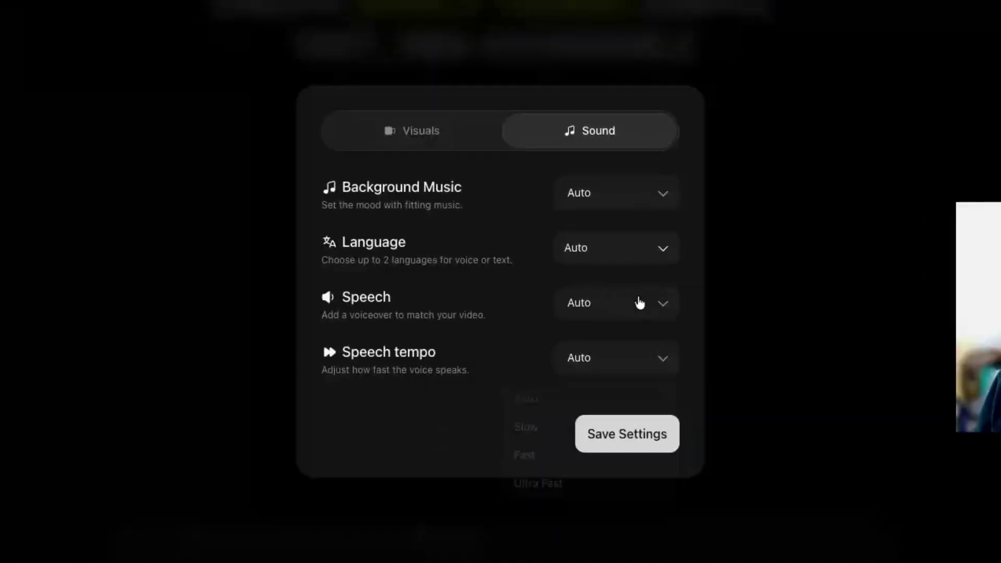
click(399, 90)
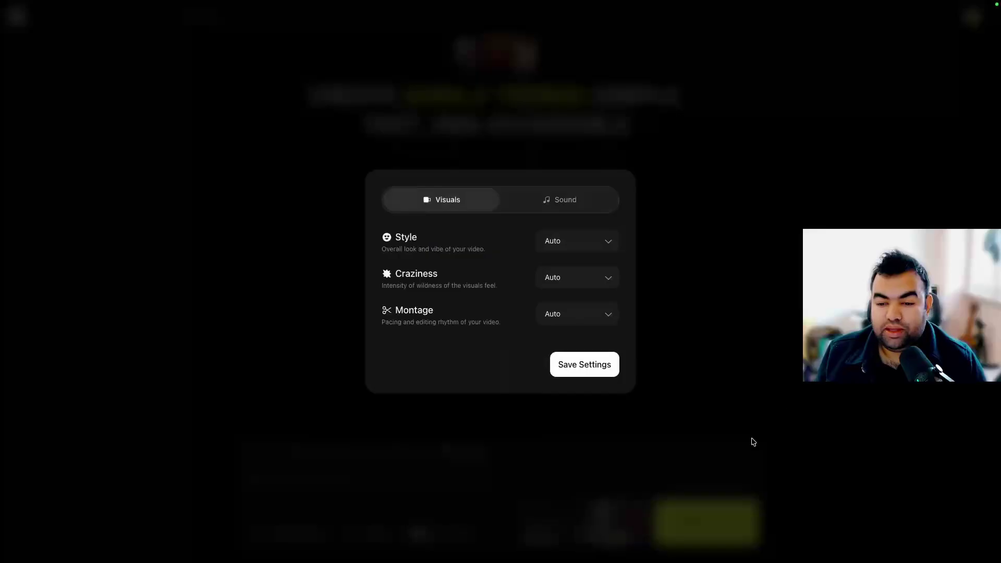
click(665, 384)
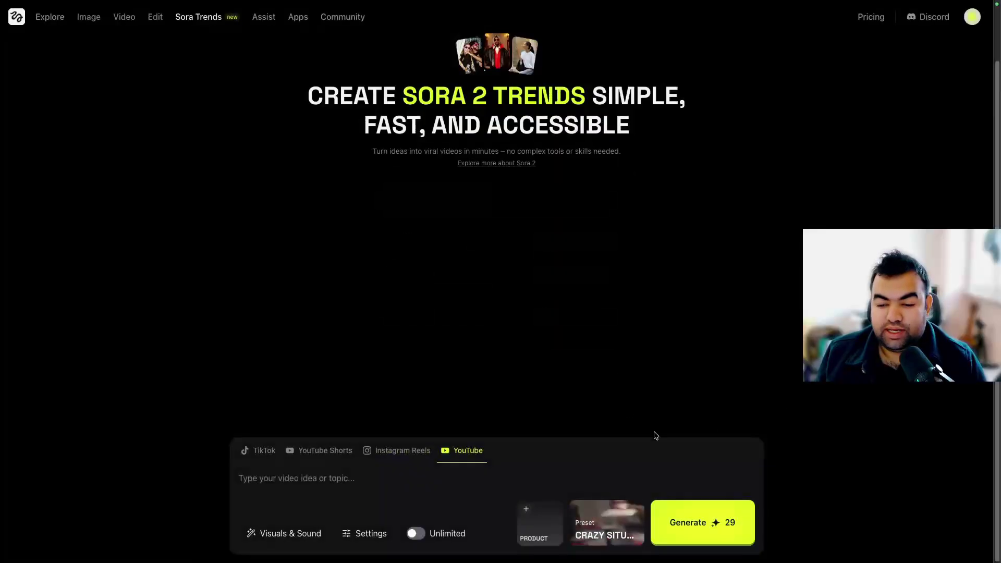
Step: Keep 12s, 720p and Standard mode after trying Pro, and turn on Unlimited generation
click(368, 533)
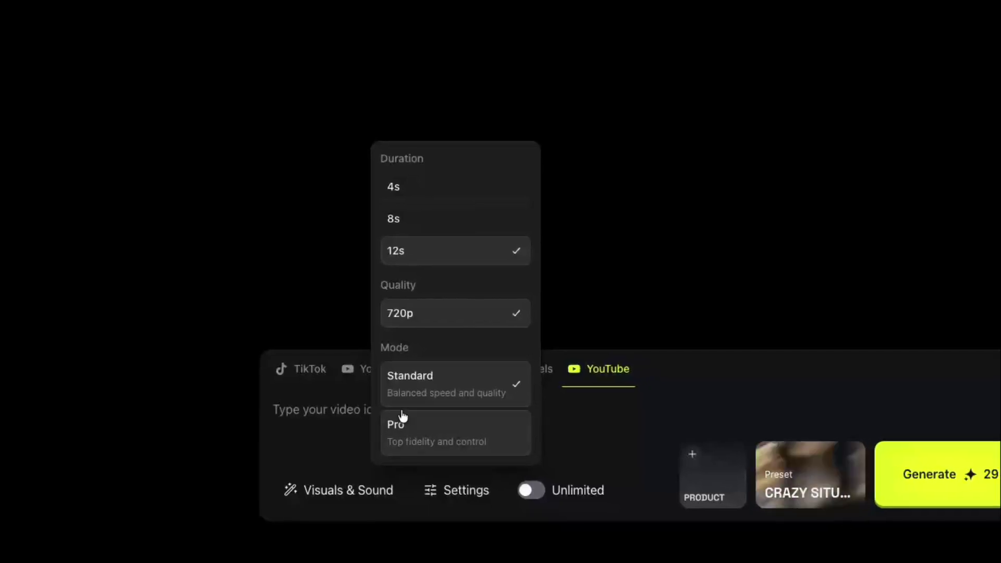
click(422, 420)
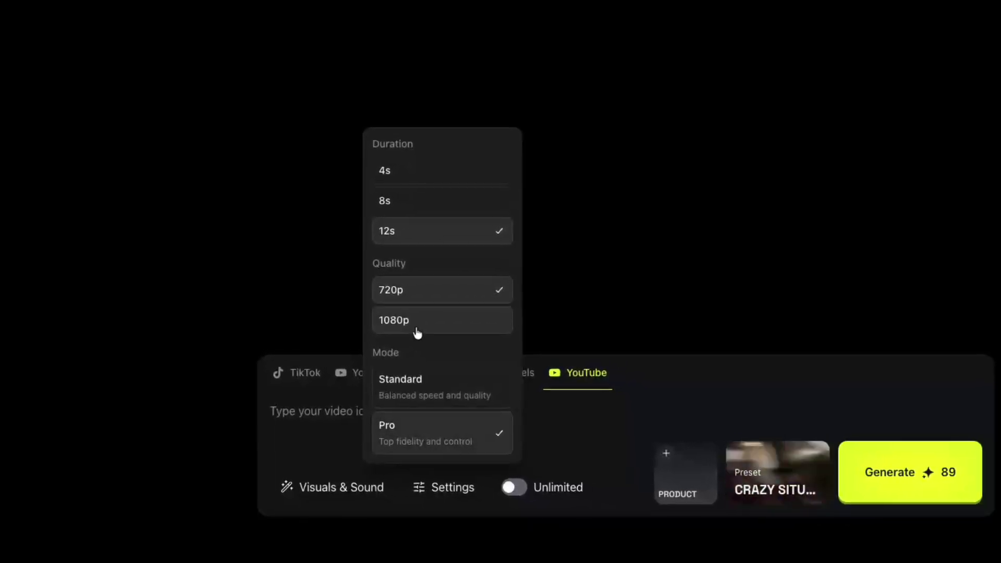
click(412, 383)
click(753, 295)
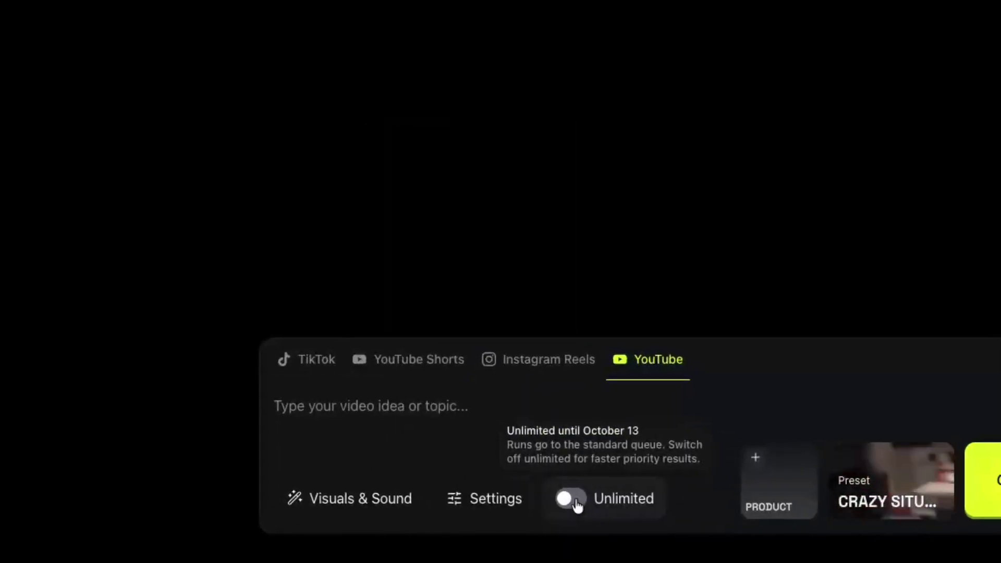
click(577, 505)
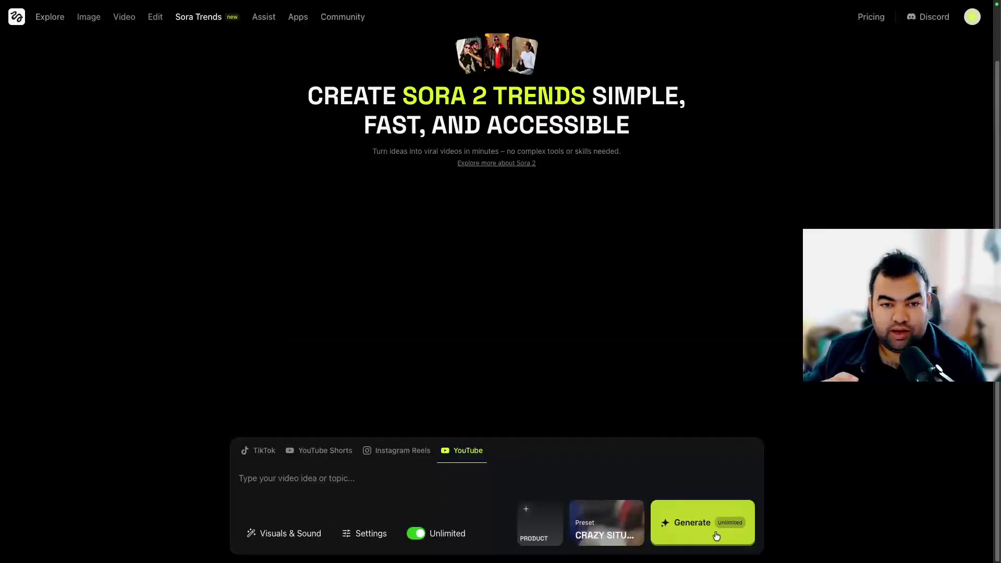
Step: Turn Unlimited off, attach a product image from Downloads, and filter presets to Product ads
click(412, 534)
click(540, 519)
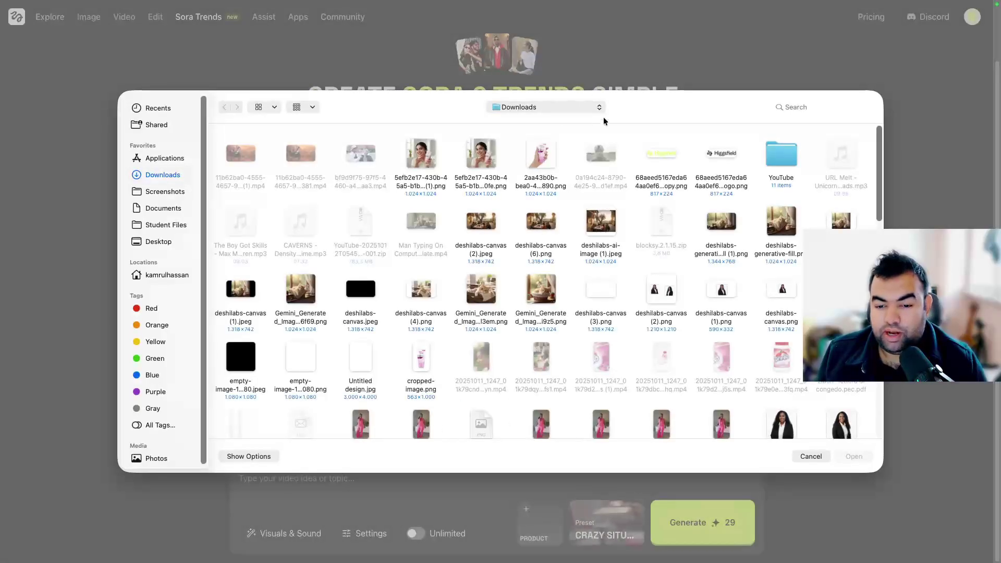
double_click(553, 159)
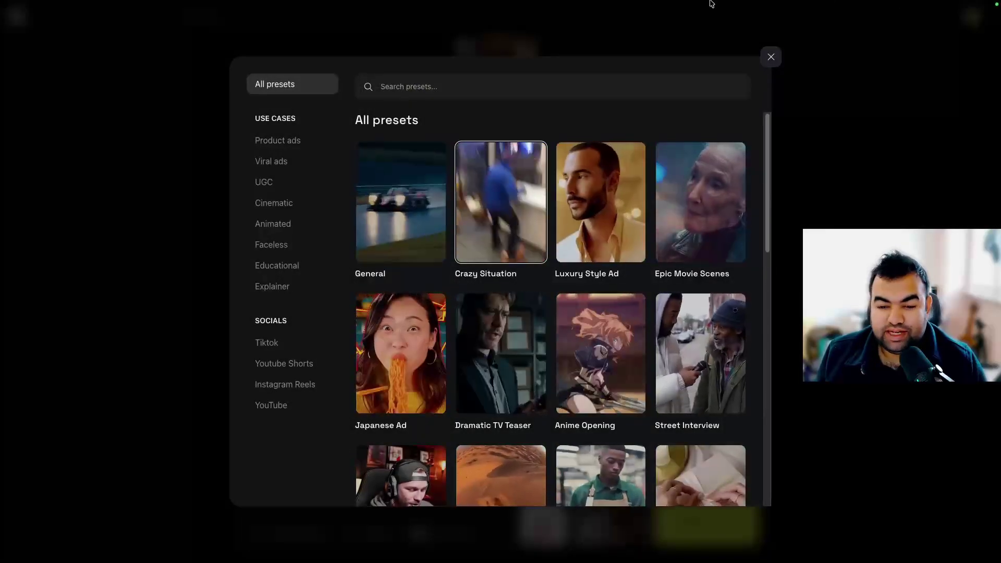
click(280, 145)
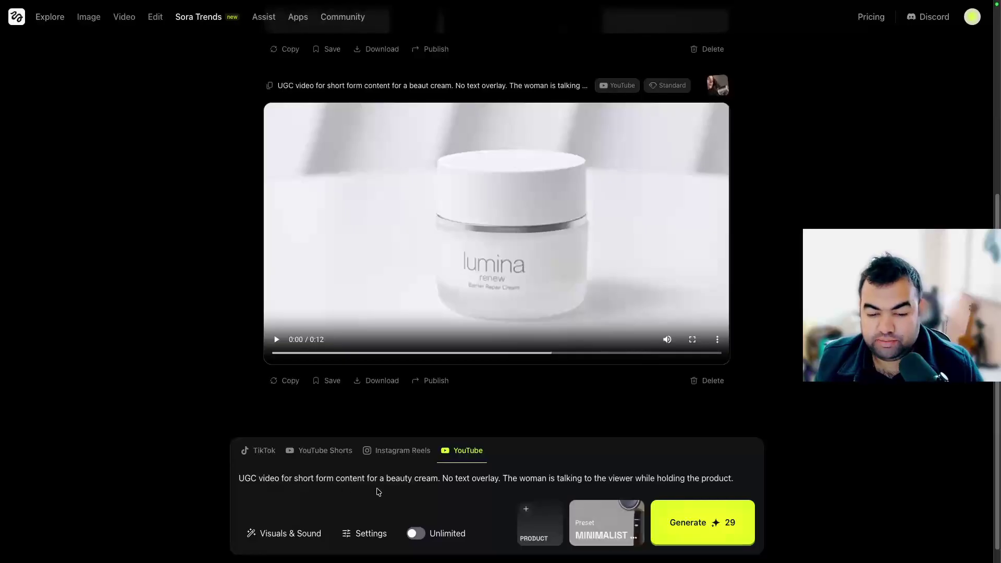
Step: Play the generated Lumina cream video, then pause it at about 0:01
click(276, 339)
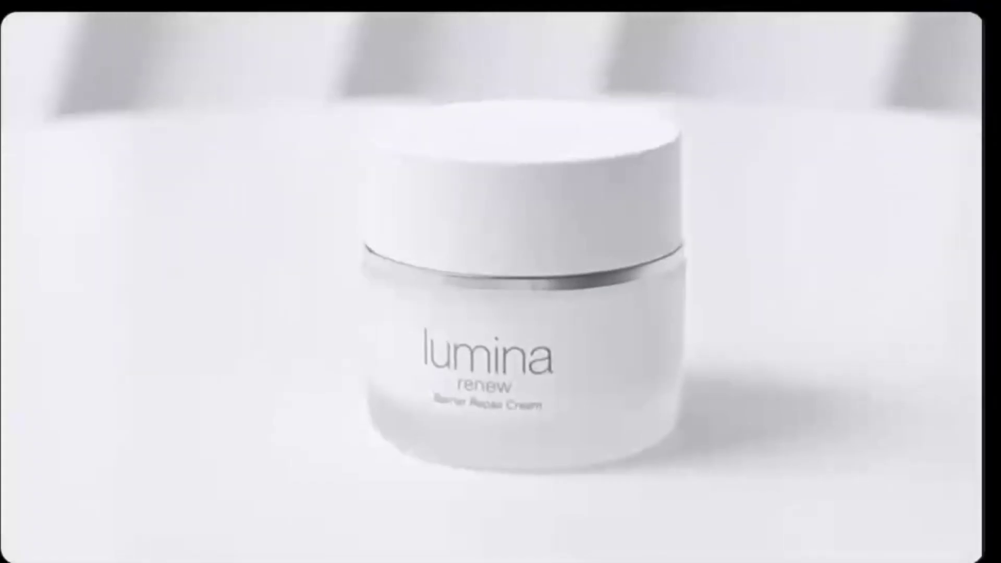
mouse_move(66, 538)
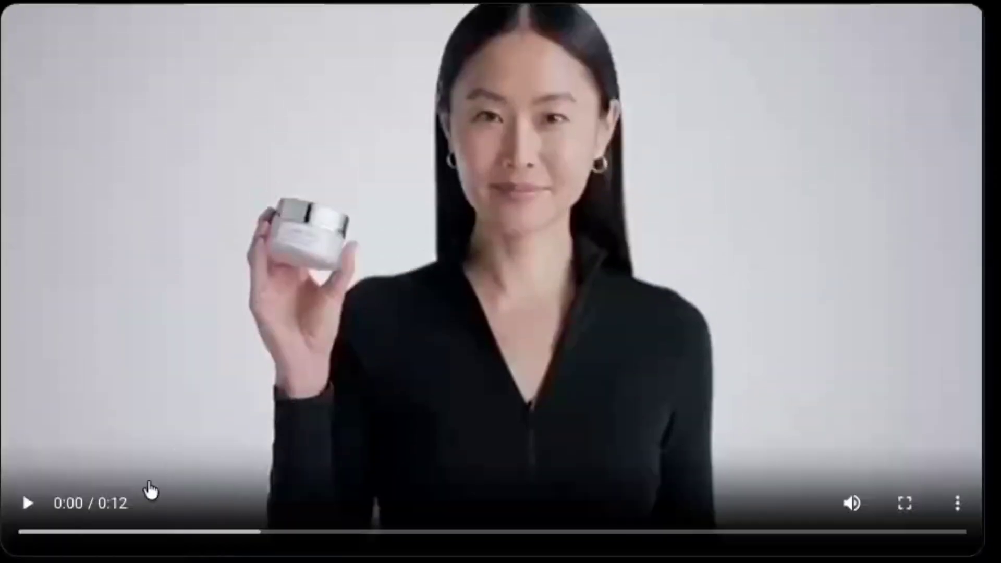
click(34, 507)
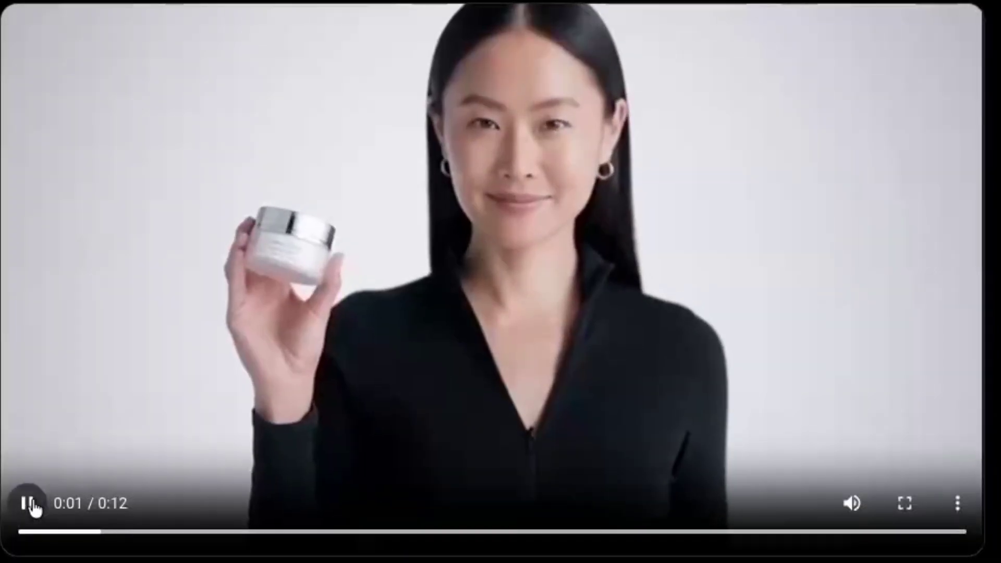
click(25, 503)
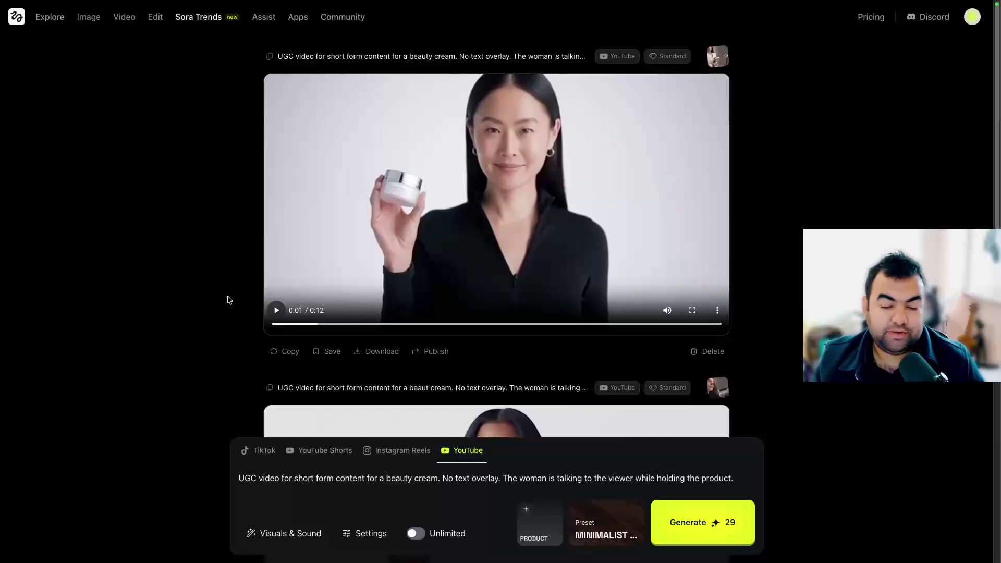